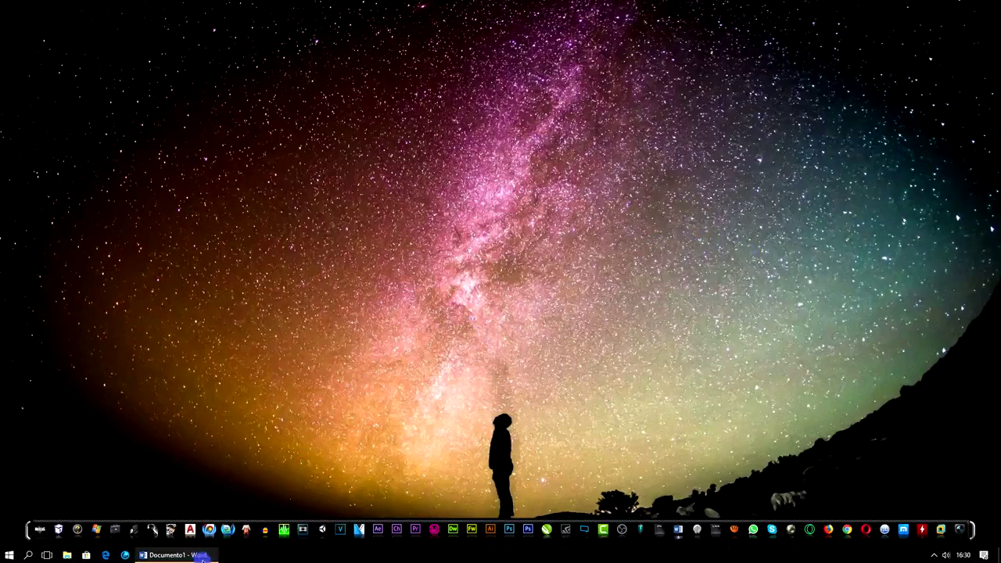
- Restore the minimized Documento1 Word window from the taskbar
{"action": "left_click", "coordinate": [211, 555]}
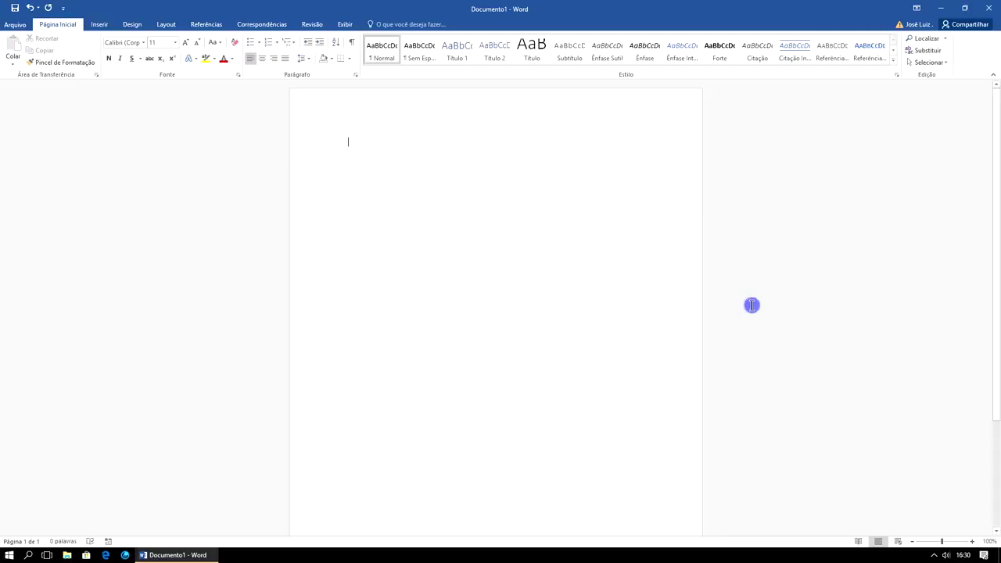
- Set the page zoom to 210% and scroll up to the top of the page
{"action": "left_click", "coordinate": [912, 541]}
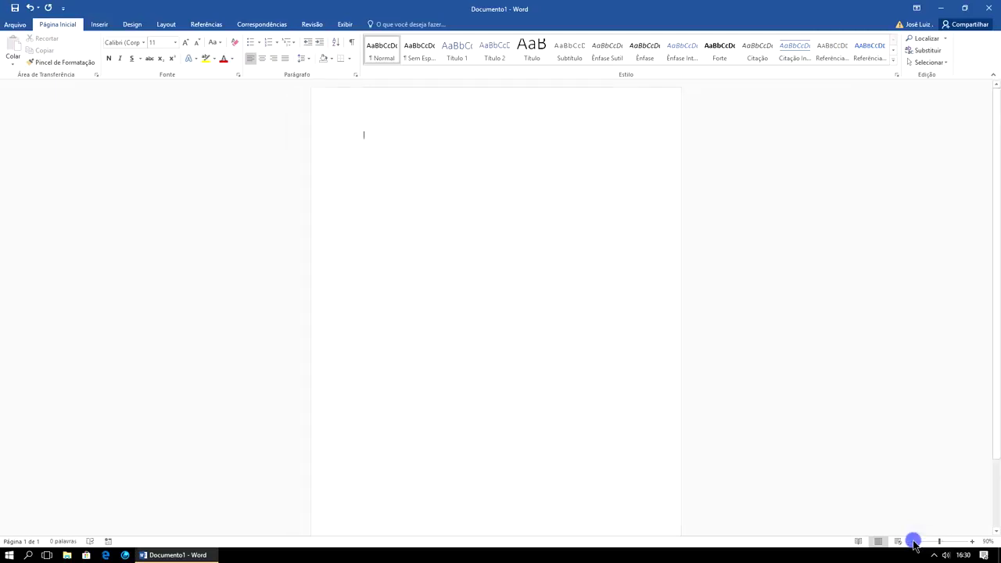
{"action": "left_click", "coordinate": [971, 543]}
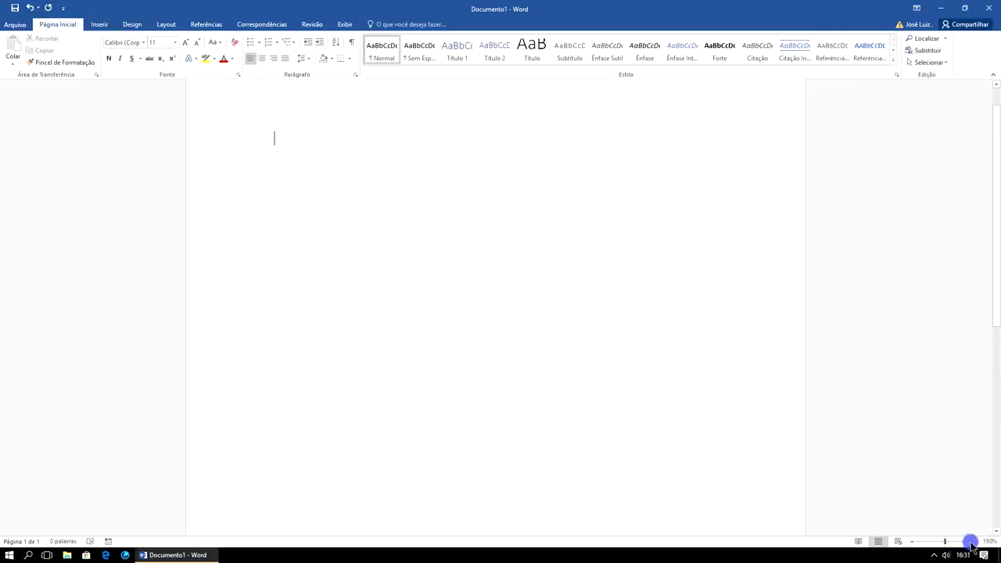
{"action": "left_click", "coordinate": [971, 543]}
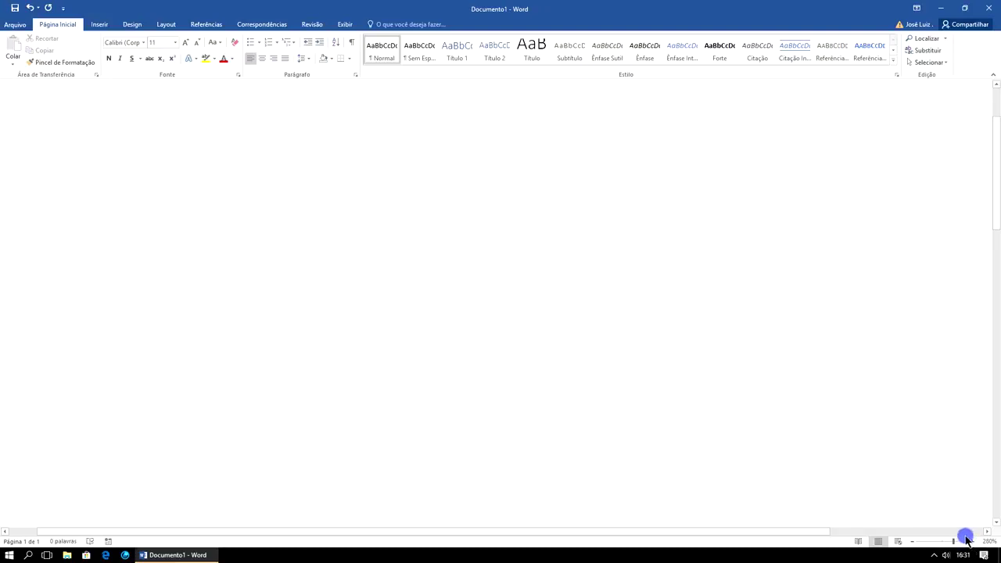
{"action": "left_click", "coordinate": [912, 541]}
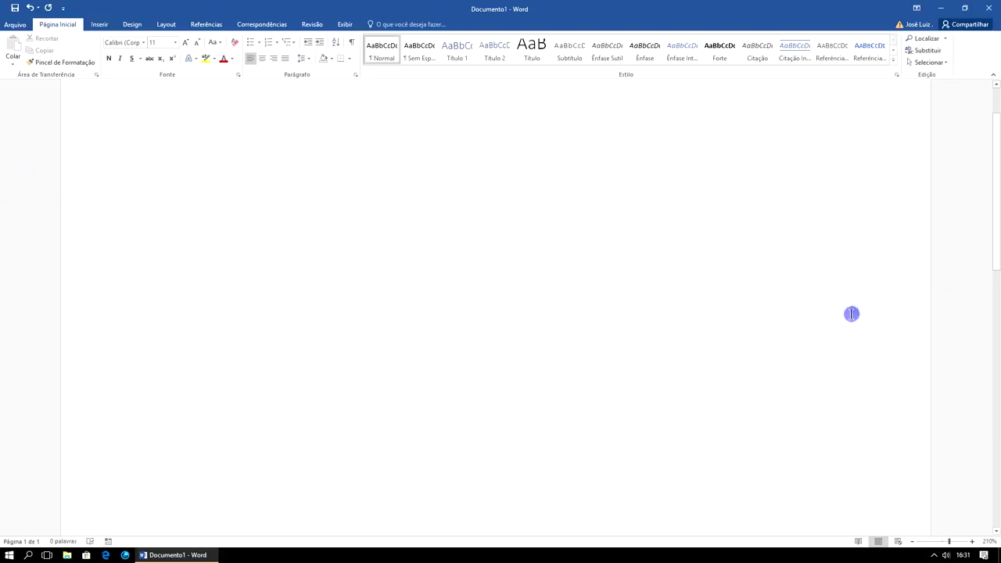
{"action": "left_click_drag", "start_coordinate": [996, 245], "coordinate": [997, 196]}
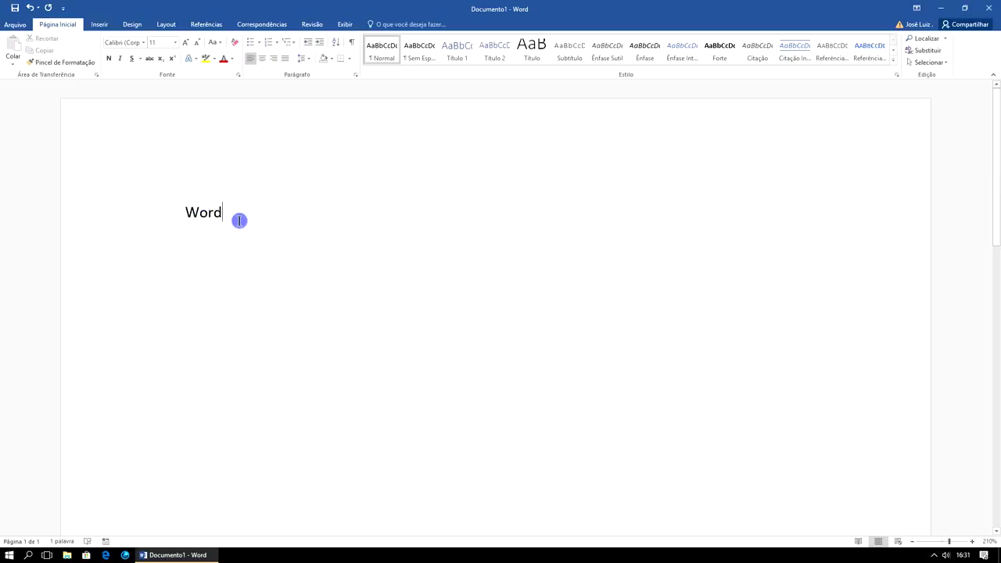
- Select the typed word 'Word' on the page
{"action": "left_click_drag", "start_coordinate": [239, 212], "coordinate": [187, 212]}
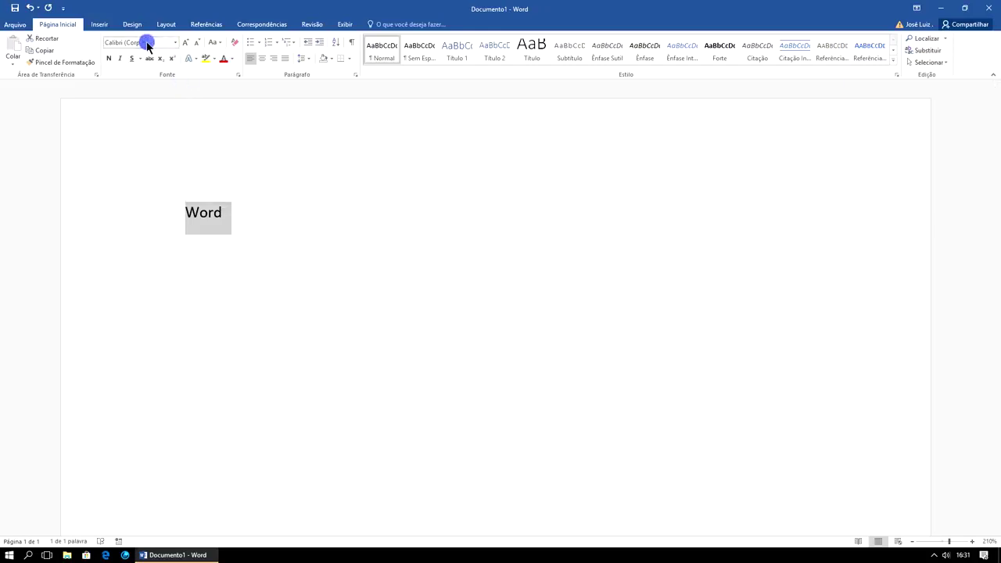
- Apply the 28 Days Later font at size 72 to the selected 'Word'
{"action": "right_click", "coordinate": [210, 220]}
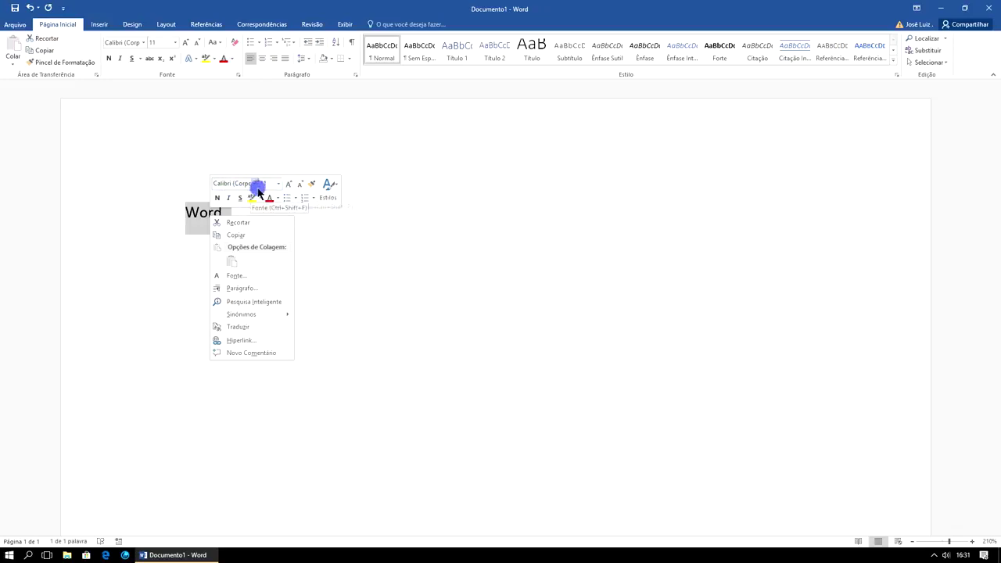
{"action": "left_click", "coordinate": [143, 44]}
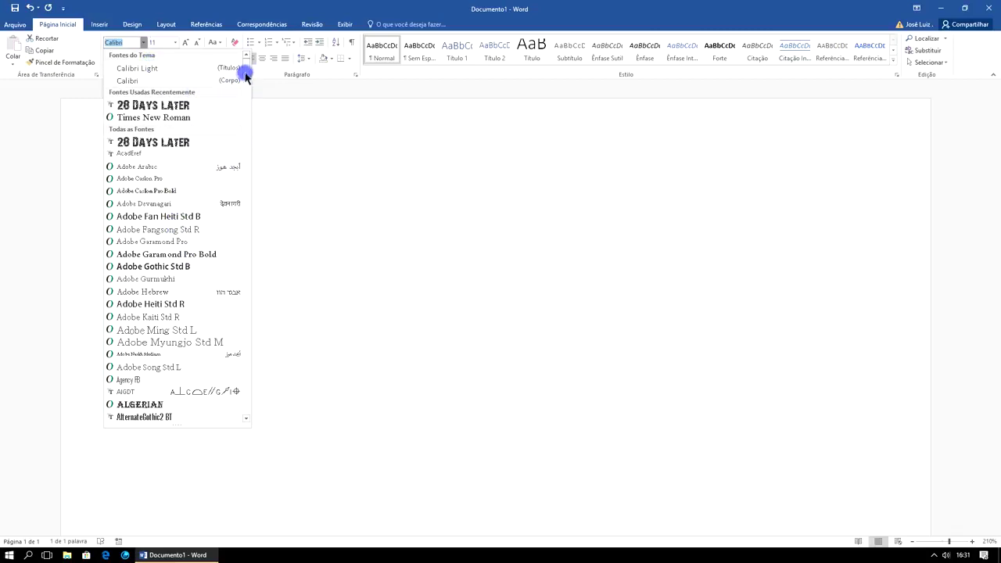
{"action": "scroll", "coordinate": [246, 76], "scroll_direction": "down", "scroll_amount": 4}
{"action": "scroll", "coordinate": [248, 83], "scroll_direction": "up", "scroll_amount": 1}
{"action": "scroll", "coordinate": [248, 83], "scroll_direction": "up", "scroll_amount": 2}
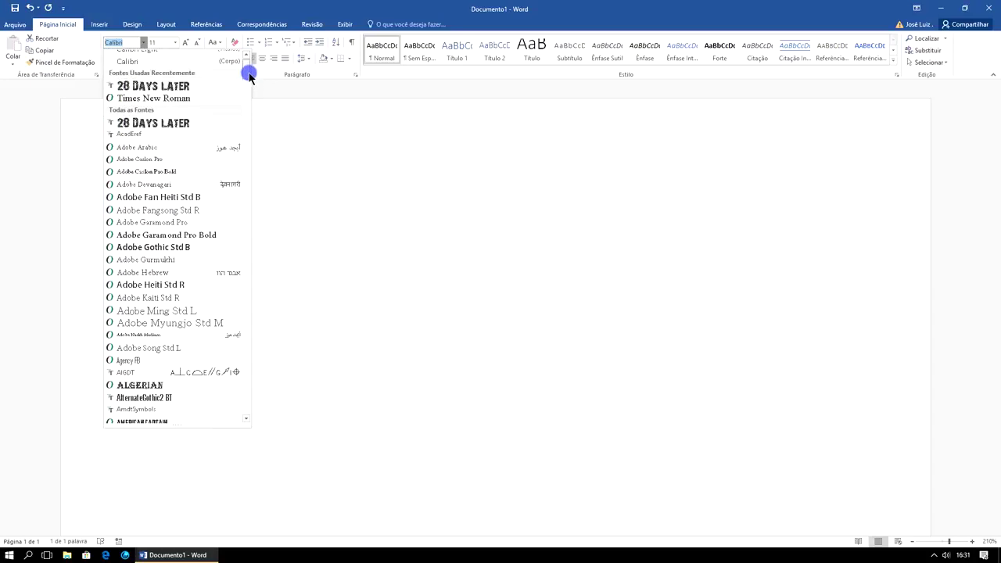
{"action": "scroll", "coordinate": [249, 78], "scroll_direction": "up", "scroll_amount": 1}
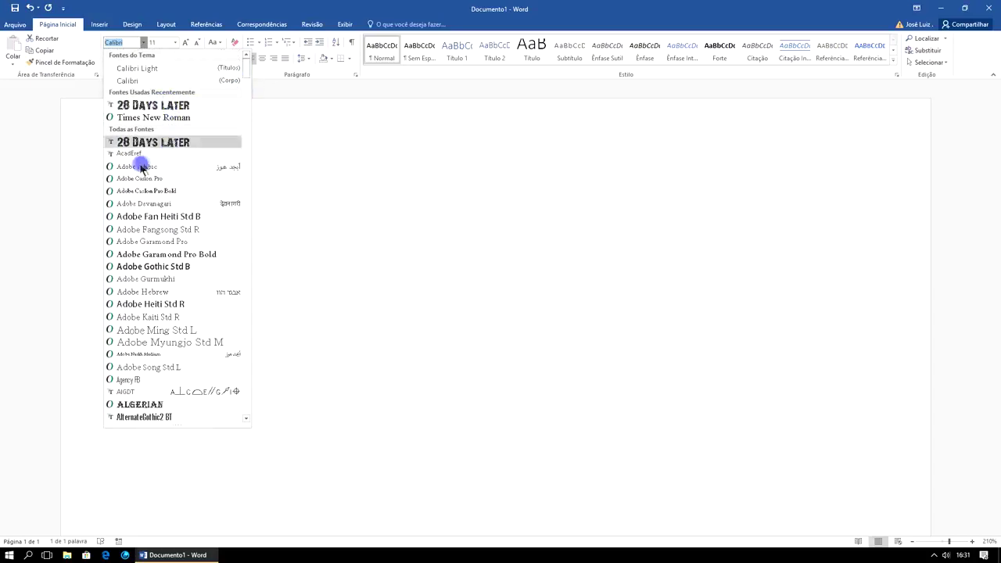
{"action": "left_click", "coordinate": [159, 142]}
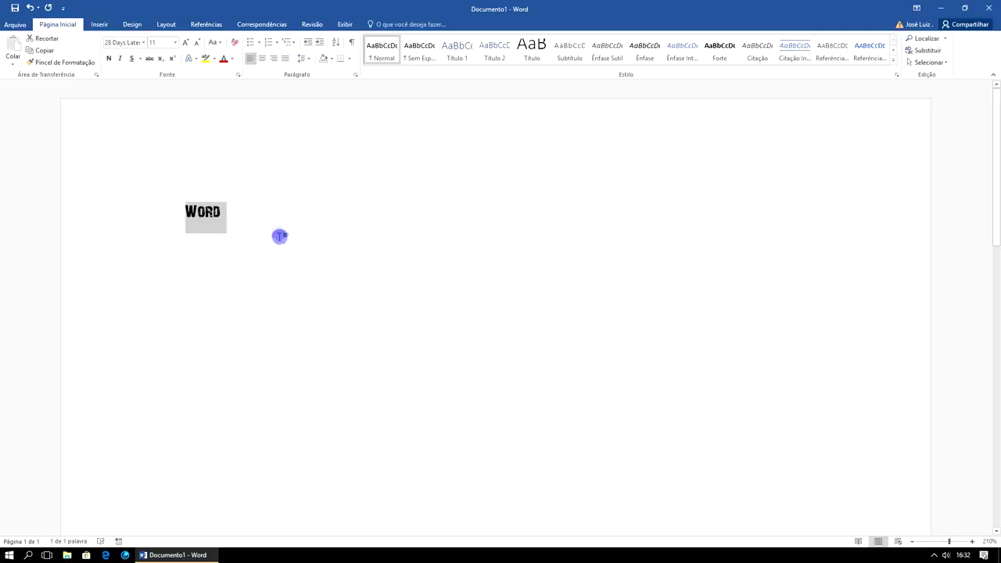
{"action": "left_click", "coordinate": [175, 42]}
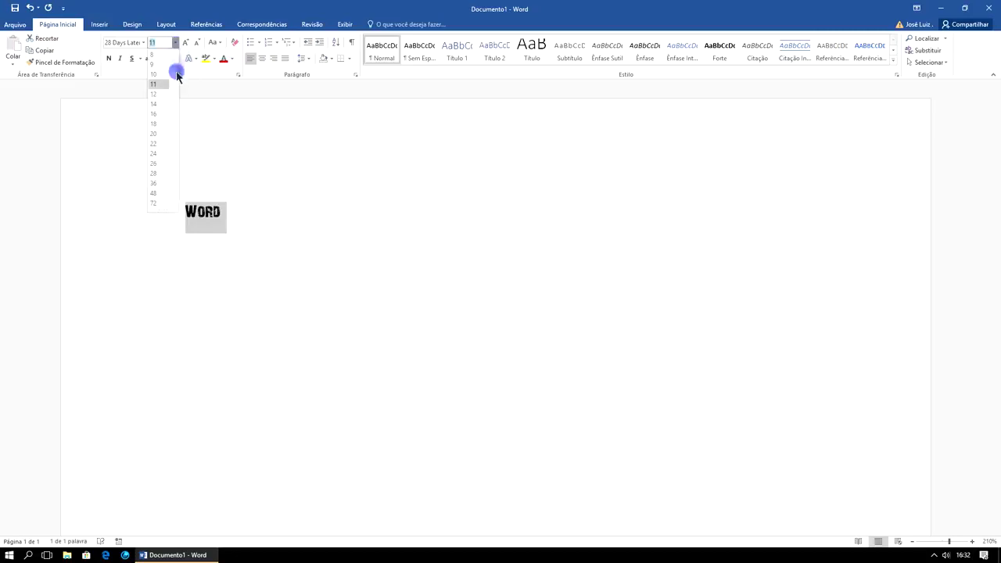
{"action": "left_click", "coordinate": [153, 202]}
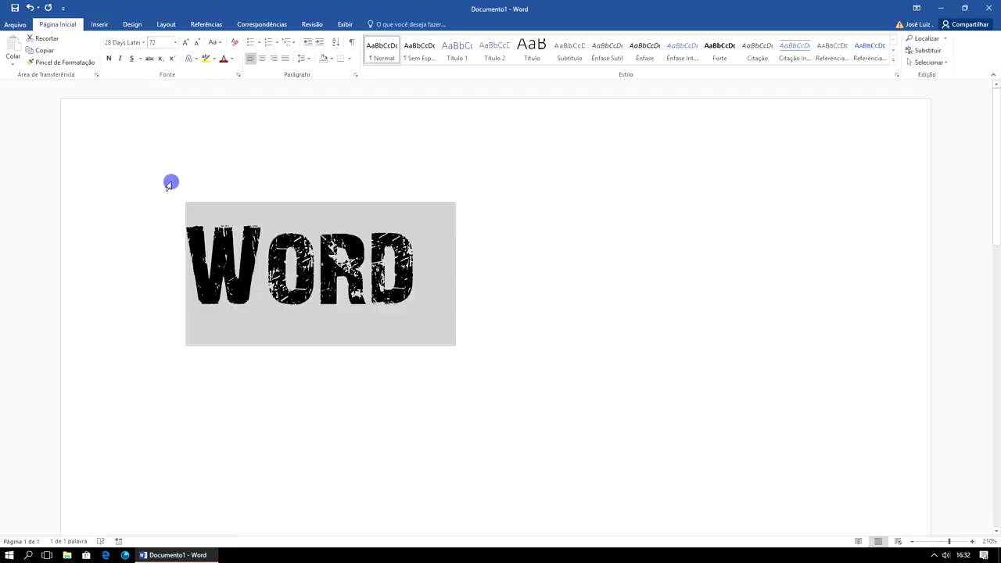
{"action": "left_click", "coordinate": [152, 43]}
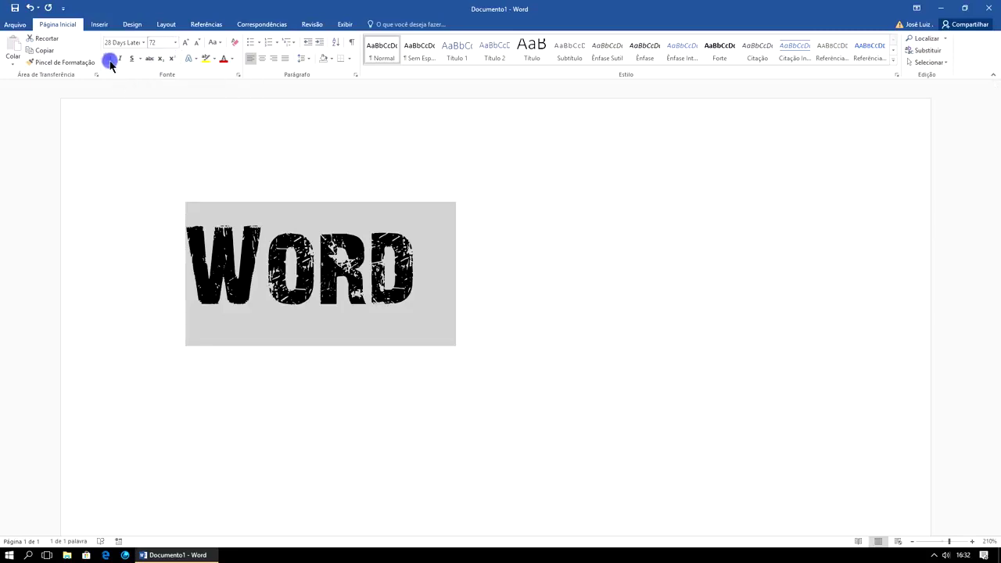
- Make WORD bold and italic
{"action": "left_click", "coordinate": [111, 62]}
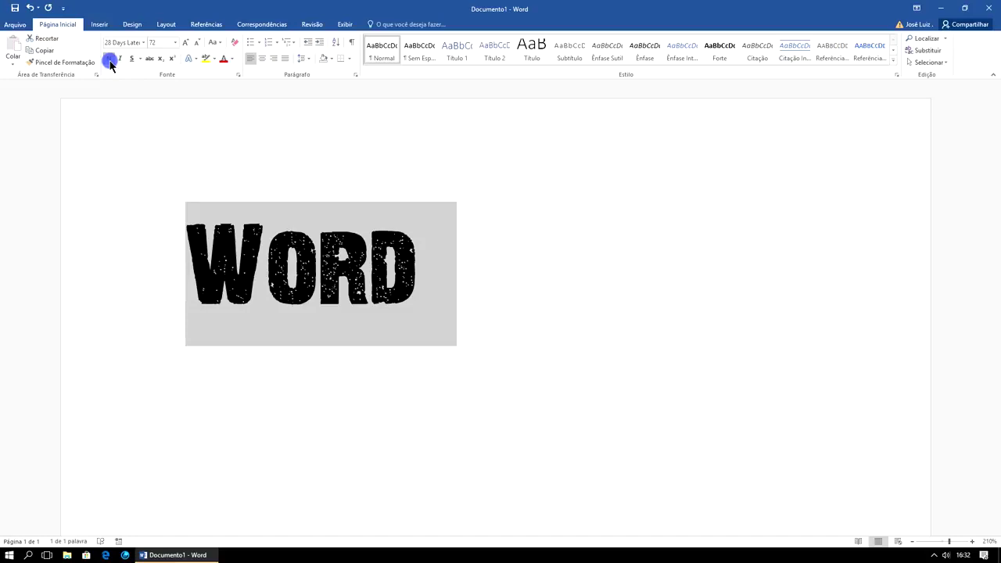
{"action": "left_click", "coordinate": [111, 62]}
{"action": "left_click", "coordinate": [111, 63]}
{"action": "left_click", "coordinate": [112, 62]}
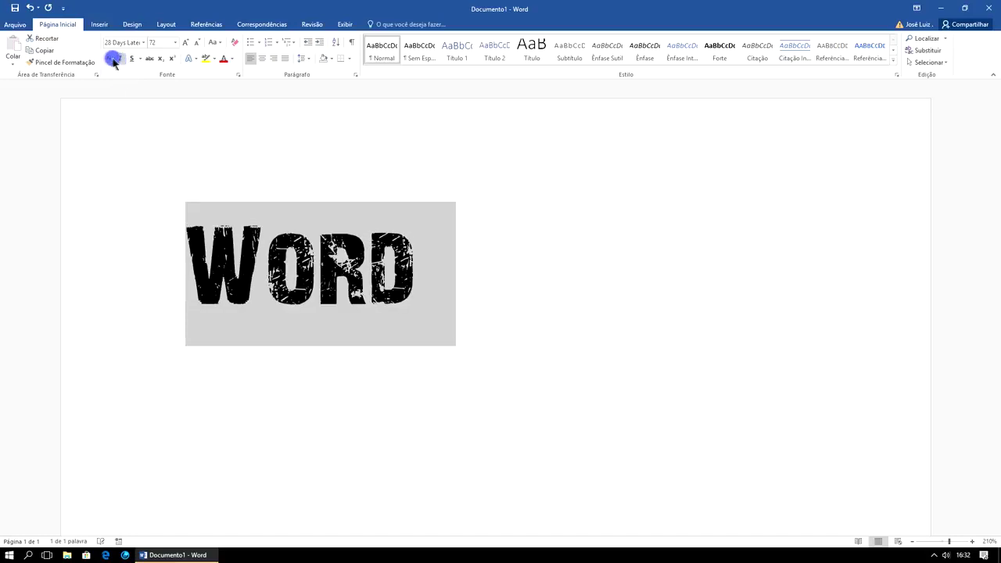
{"action": "left_click", "coordinate": [112, 62]}
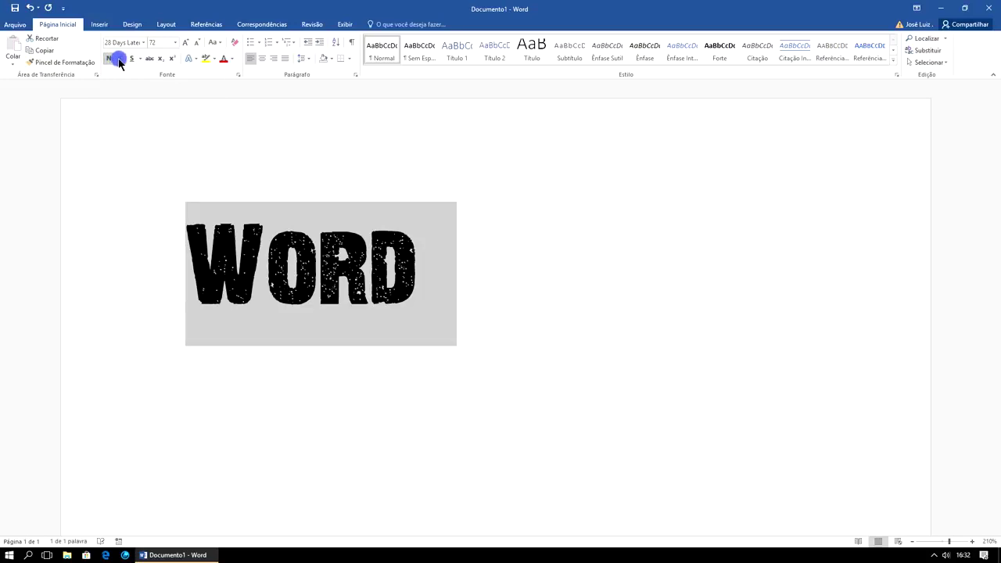
{"action": "left_click", "coordinate": [119, 60]}
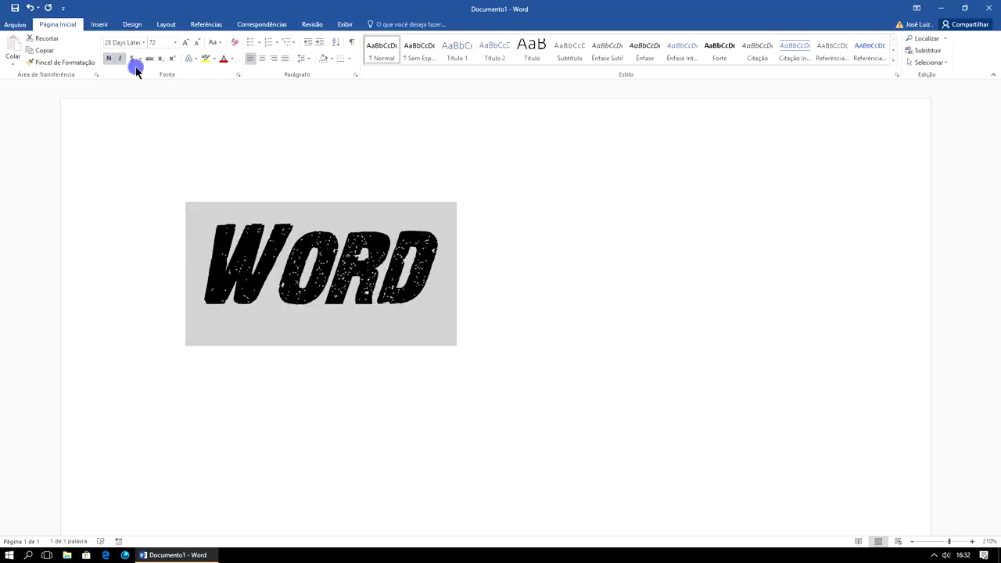
- Give WORD a dashed underline
{"action": "left_click", "coordinate": [137, 63]}
{"action": "left_click", "coordinate": [140, 61]}
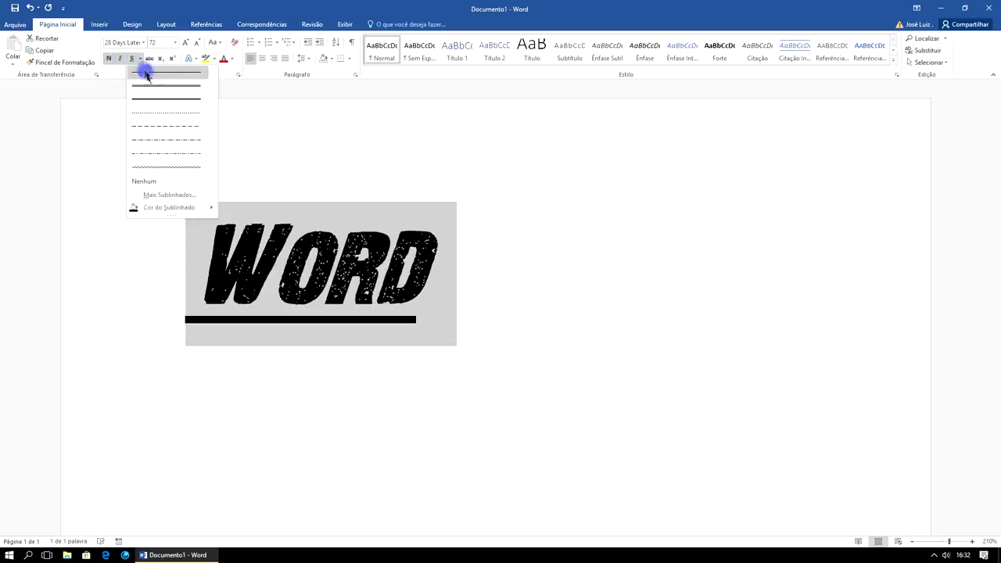
{"action": "left_click", "coordinate": [159, 114]}
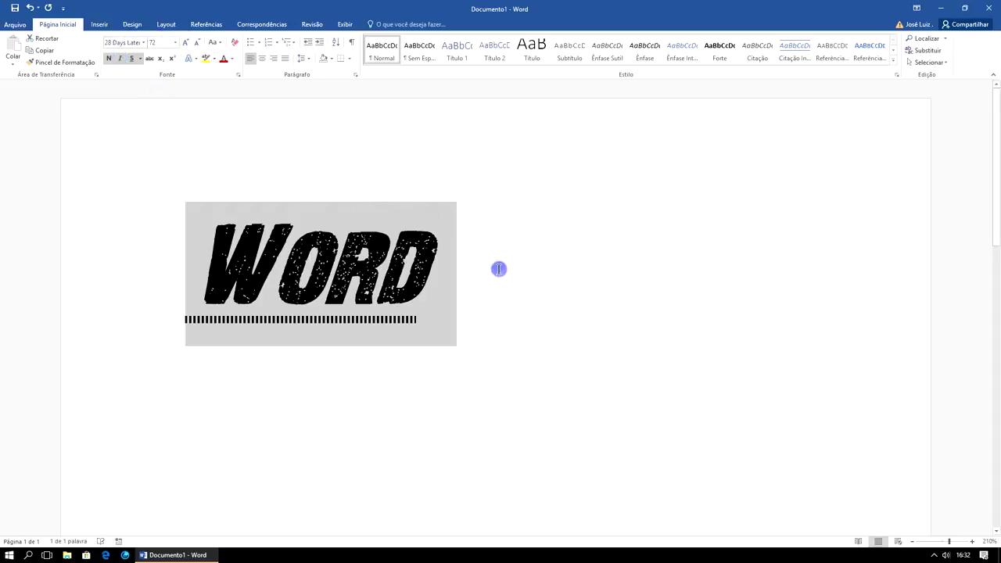
- Colour WORD dark blue, then turn underline and italics off for following text
{"action": "left_click", "coordinate": [235, 60]}
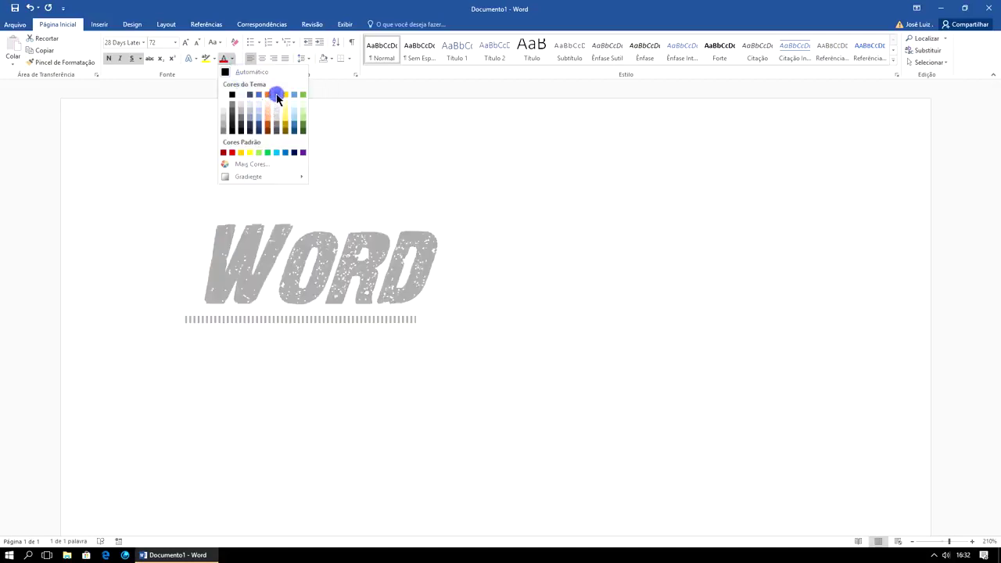
{"action": "left_click", "coordinate": [297, 133]}
{"action": "left_click", "coordinate": [547, 248]}
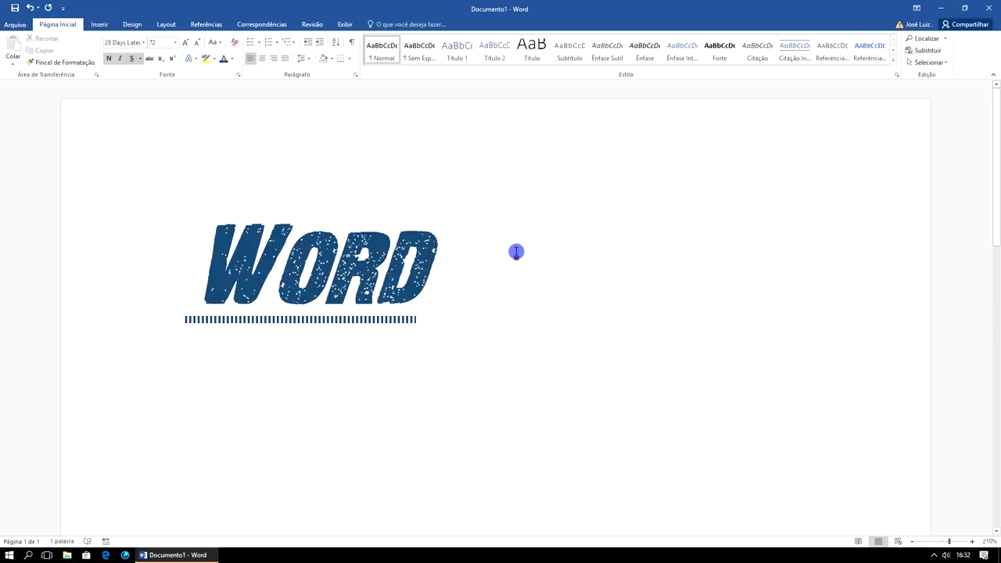
{"action": "type", "text": " JI"}
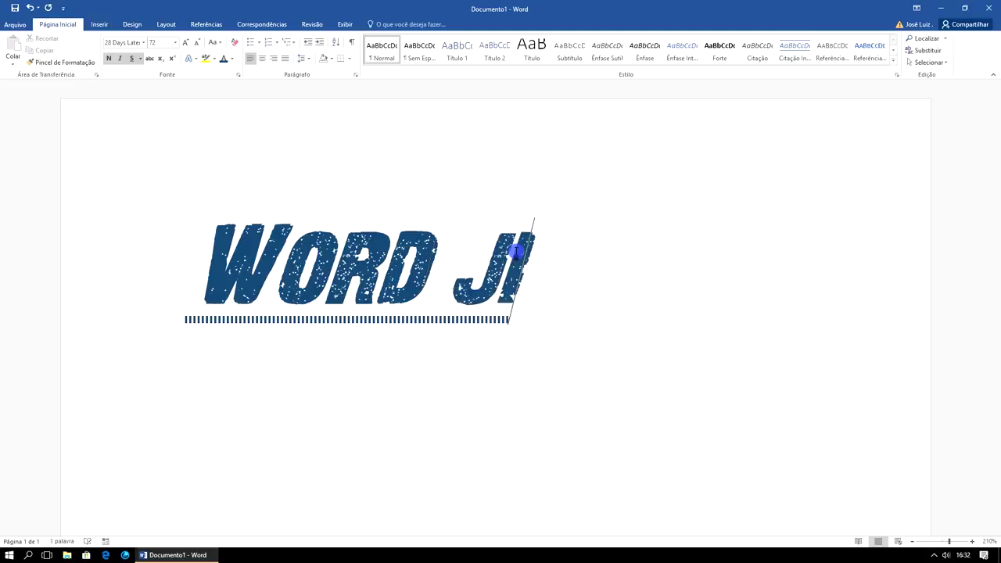
{"action": "key", "text": "BackSpace"}
{"action": "key", "text": "BackSpace"}
{"action": "key", "text": "BackSpace"}
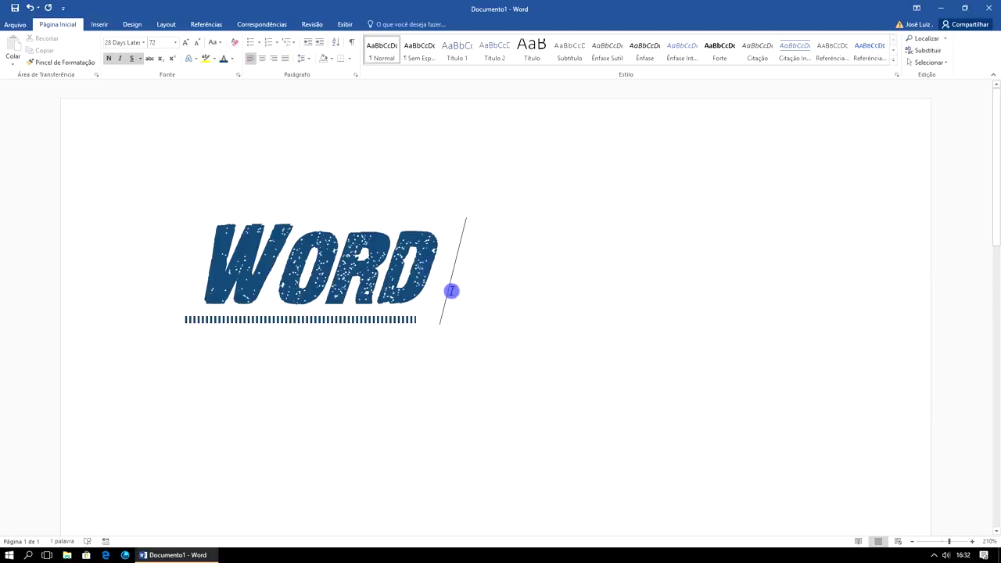
{"action": "left_click", "coordinate": [131, 58]}
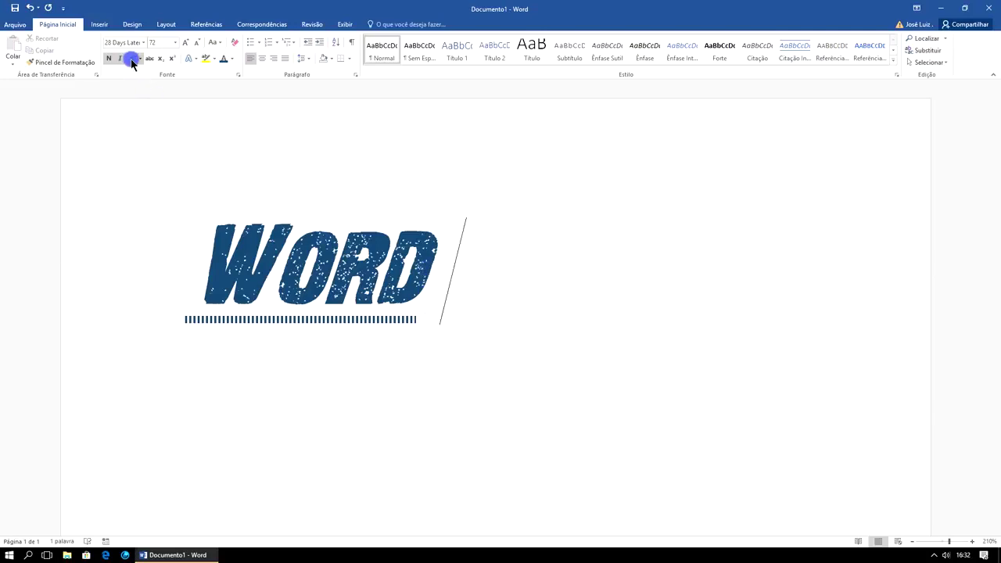
{"action": "left_click", "coordinate": [119, 59]}
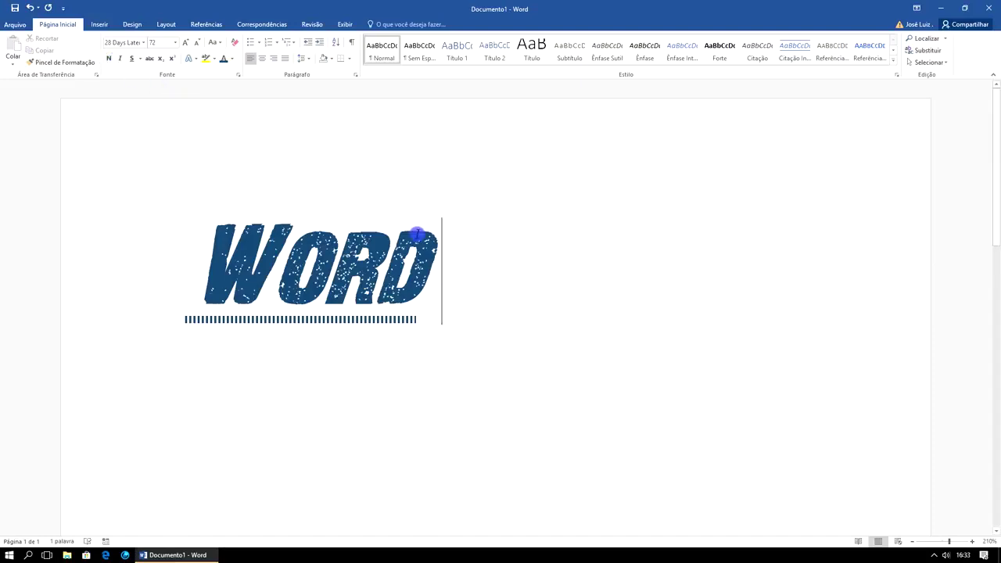
{"action": "type", "text": "D"}
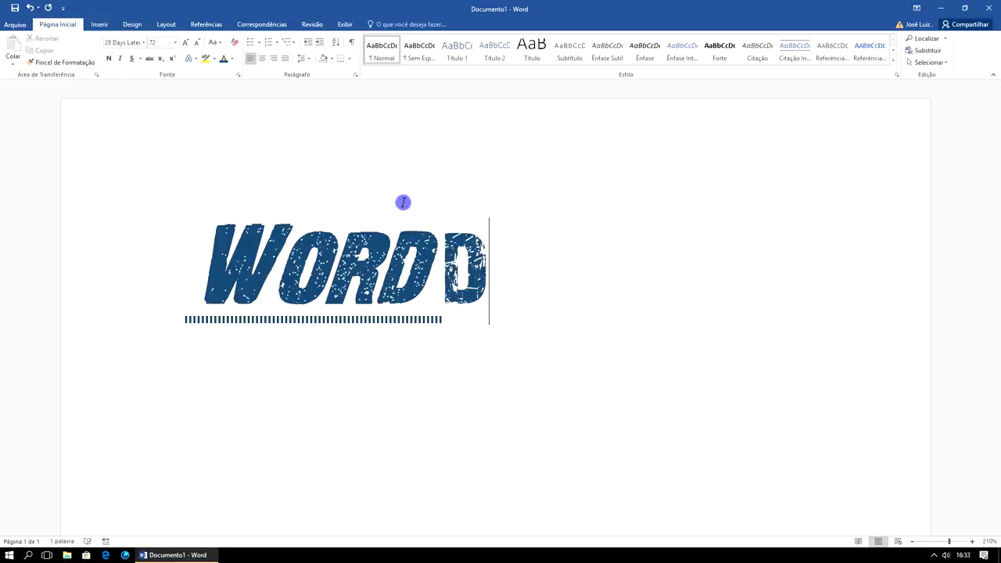
{"action": "type", "text": "SDSDSDS"}
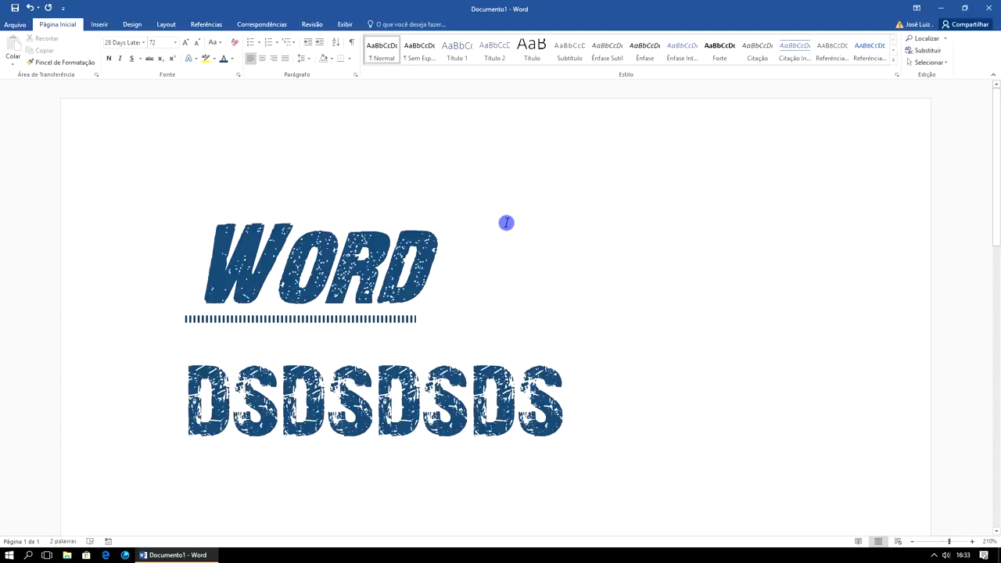
{"action": "key", "text": "BackSpace"}
{"action": "key", "text": "BackSpace"}
{"action": "key", "text": "BackSpace"}
{"action": "key", "text": "BackSpace"}
{"action": "key", "text": "BackSpace"}
{"action": "key", "text": "BackSpace"}
{"action": "key", "text": "BackSpace"}
{"action": "key", "text": "BackSpace"}
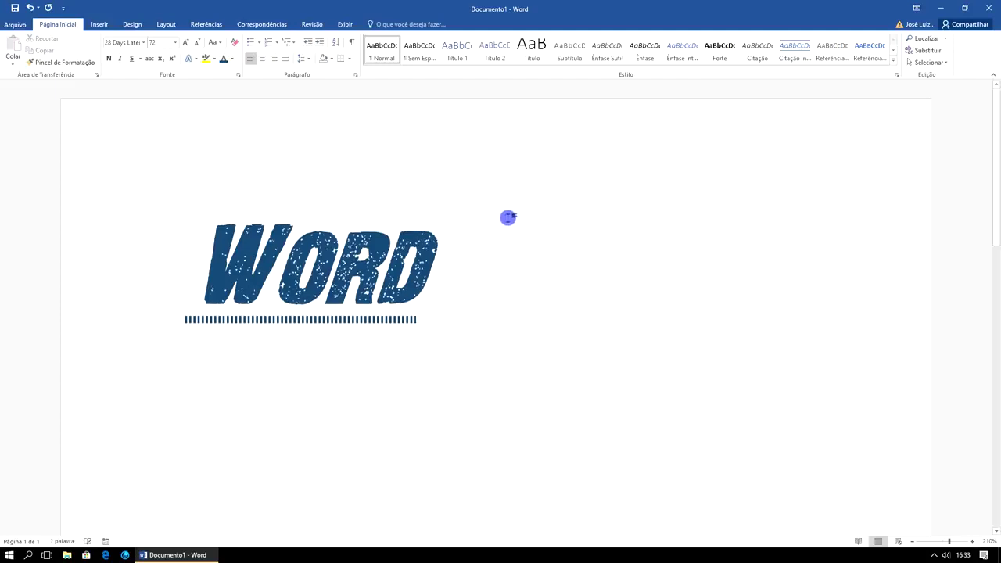
{"action": "left_click", "coordinate": [145, 43]}
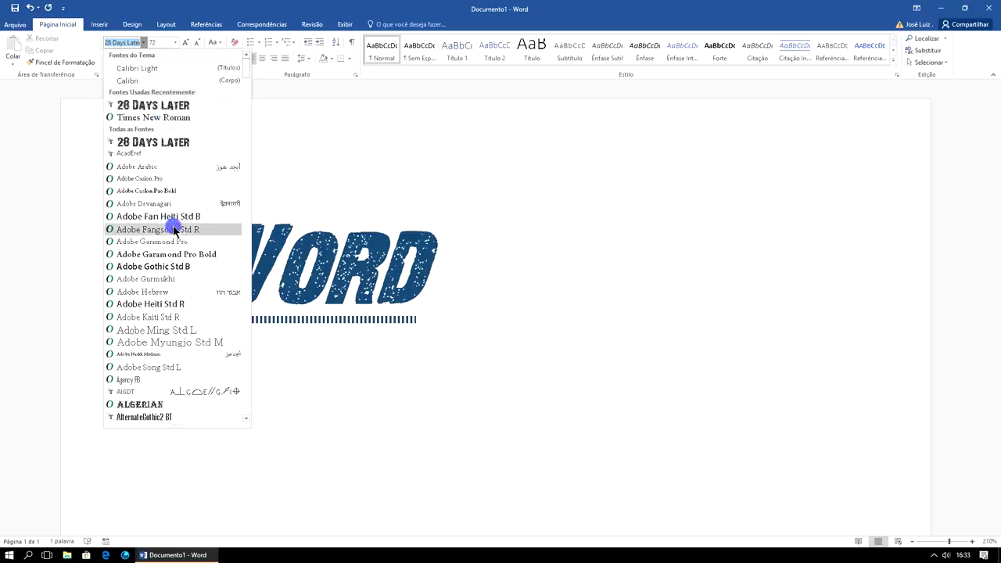
{"action": "left_click", "coordinate": [178, 416]}
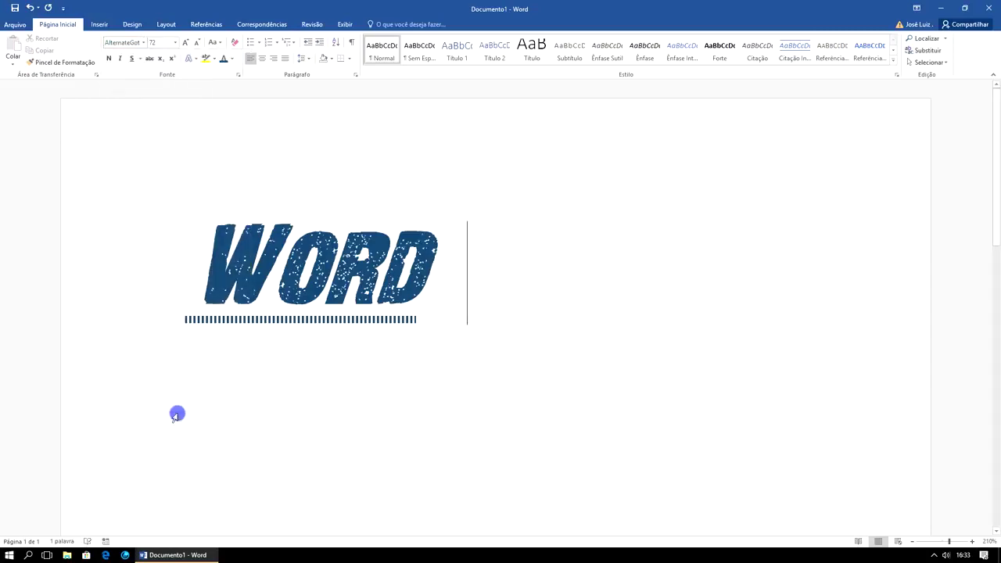
{"action": "type", "text": "fdfvdvfd"}
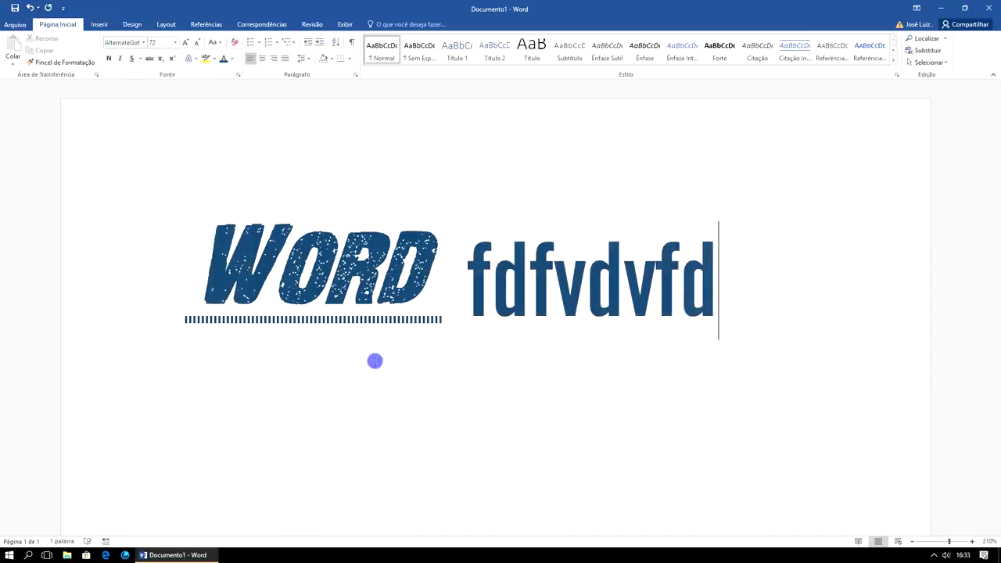
{"action": "type", "text": "vd"}
{"action": "key", "text": "BackSpace"}
{"action": "key", "text": "BackSpace"}
{"action": "key", "text": "BackSpace"}
{"action": "key", "text": "BackSpace"}
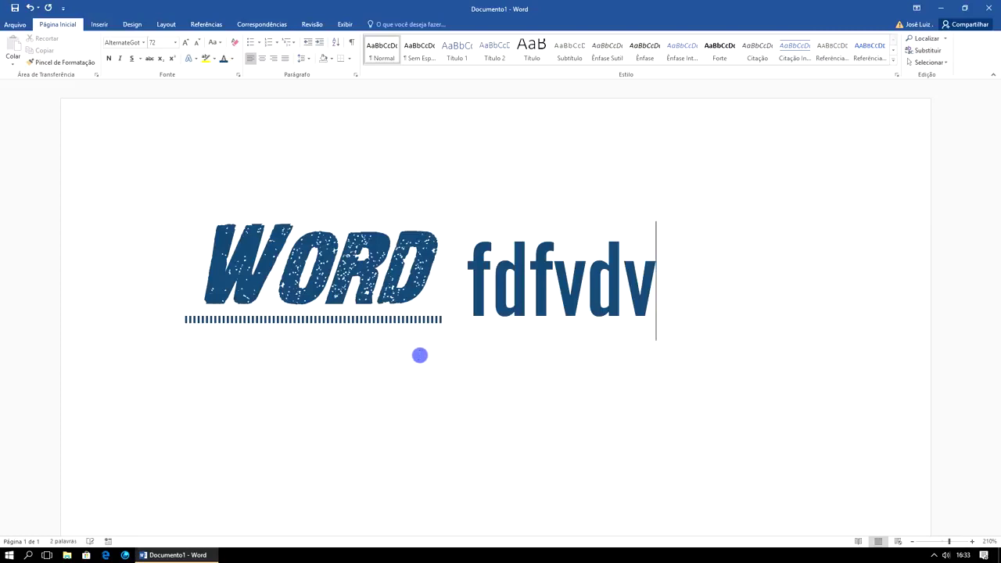
{"action": "key", "text": "BackSpace"}
{"action": "key", "text": "BackSpace"}
{"action": "key", "text": "BackSpace"}
{"action": "key", "text": "BackSpace"}
{"action": "key", "text": "BackSpace"}
{"action": "key", "text": "BackSpace"}
{"action": "key", "text": "BackSpace"}
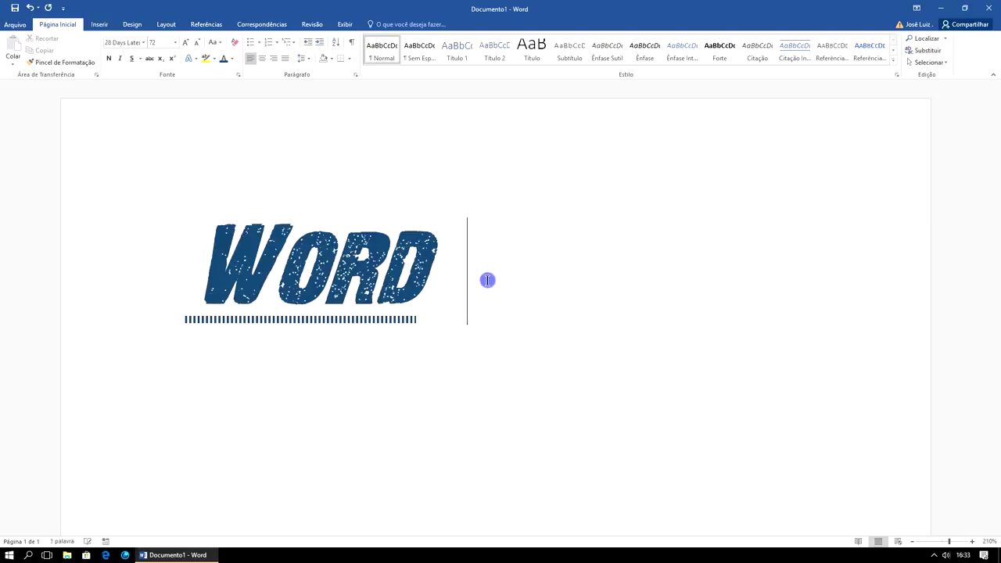
{"action": "left_click", "coordinate": [231, 61]}
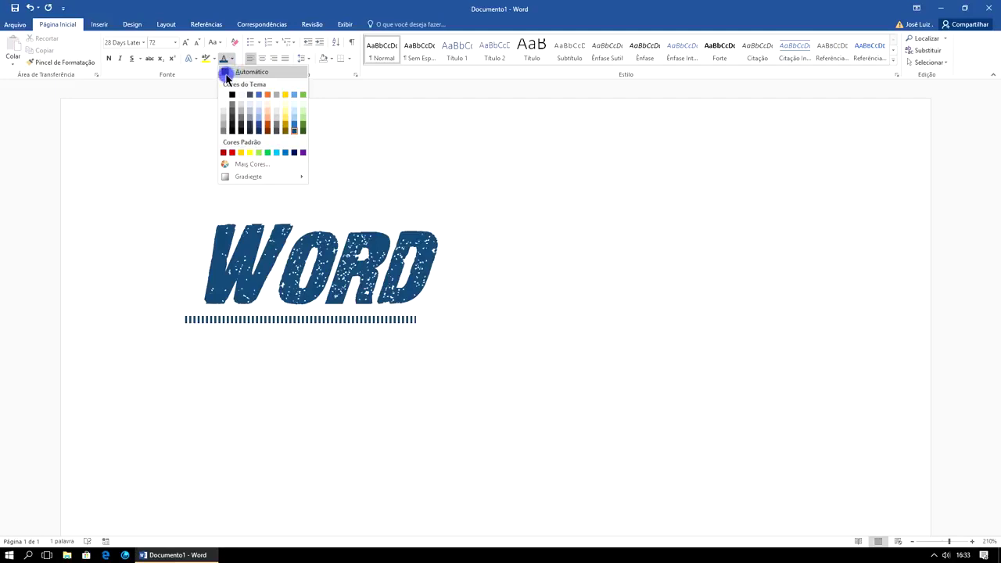
{"action": "left_click", "coordinate": [226, 70]}
{"action": "type", "text": "DFG"}
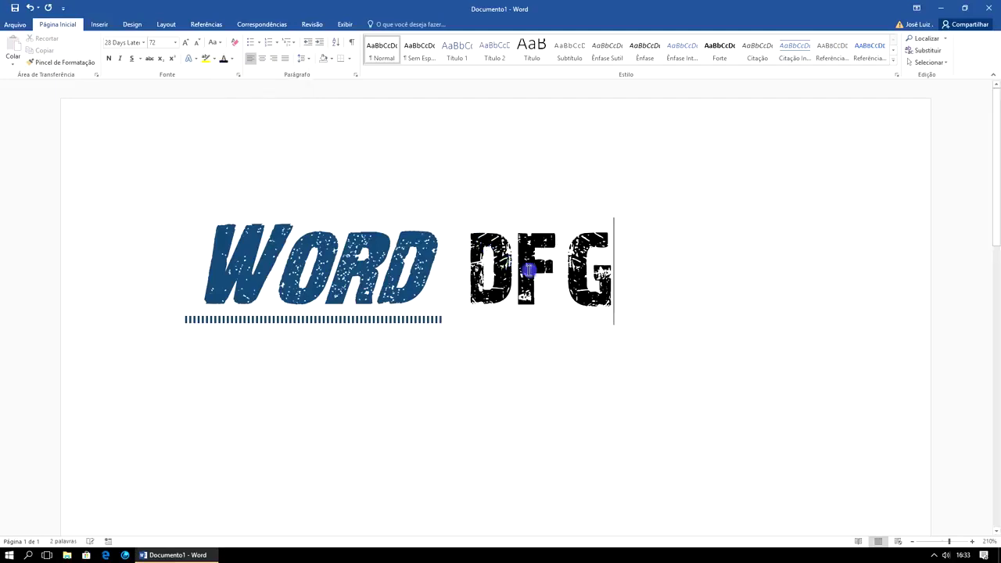
{"action": "type", "text": "FG"}
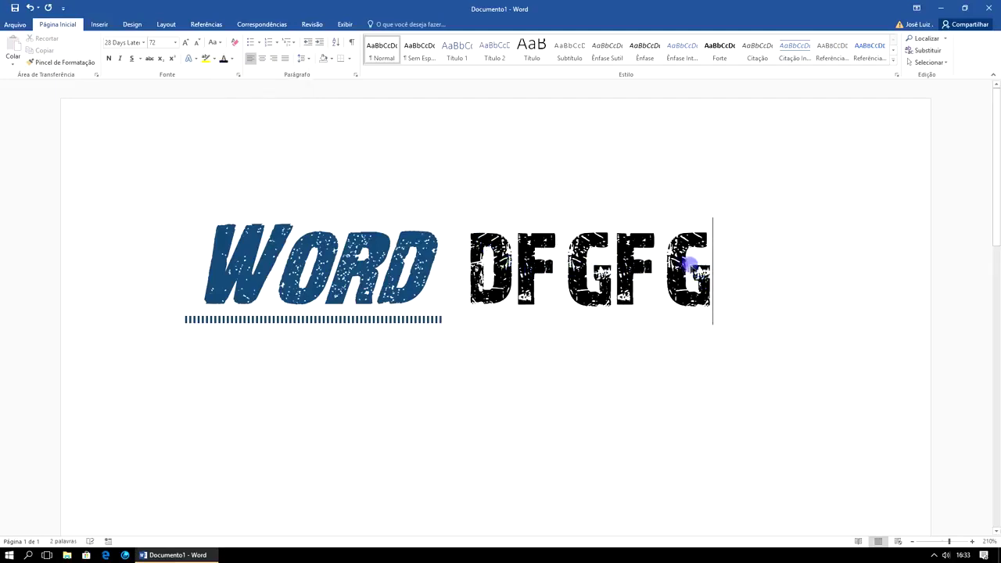
{"action": "left_click_drag", "start_coordinate": [704, 270], "coordinate": [489, 266]}
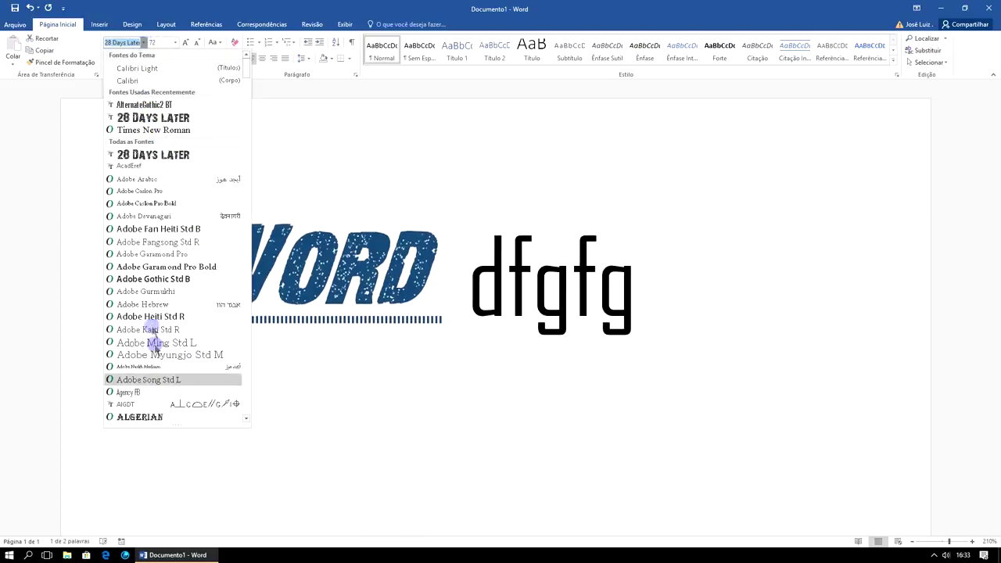
{"action": "left_click", "coordinate": [161, 316]}
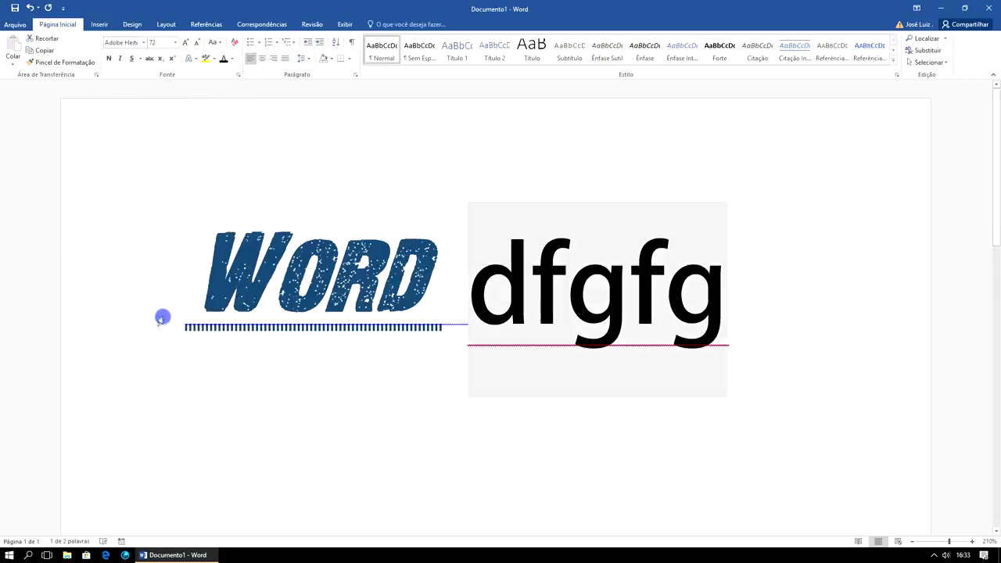
{"action": "left_click", "coordinate": [768, 300]}
{"action": "key", "text": "Return"}
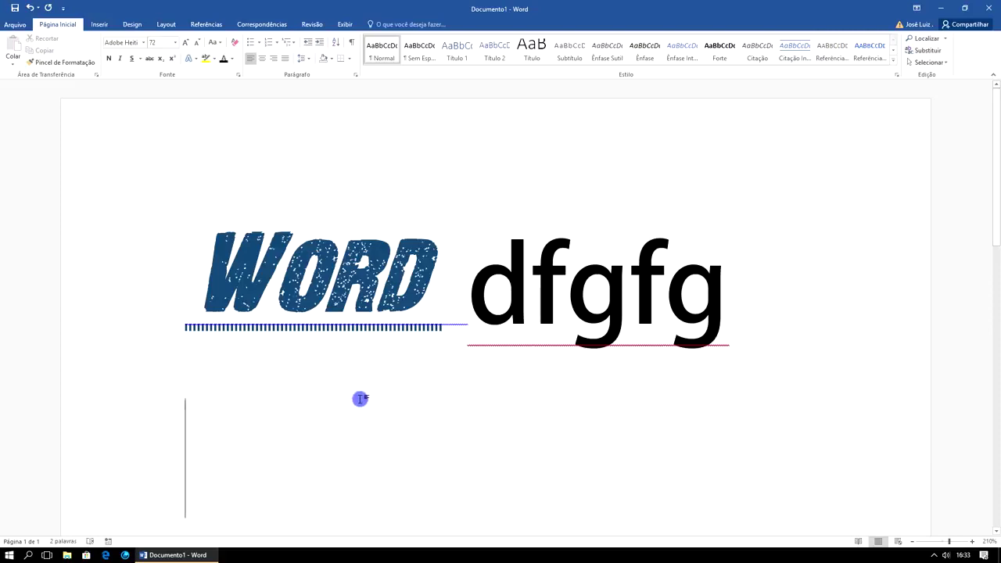
{"action": "left_click", "coordinate": [438, 393]}
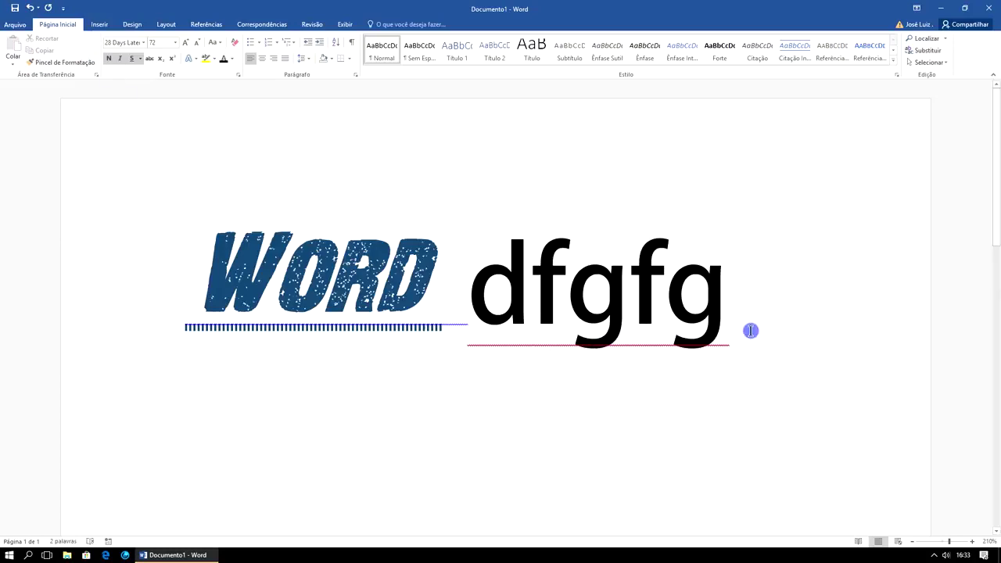
{"action": "left_click_drag", "start_coordinate": [753, 301], "coordinate": [485, 264]}
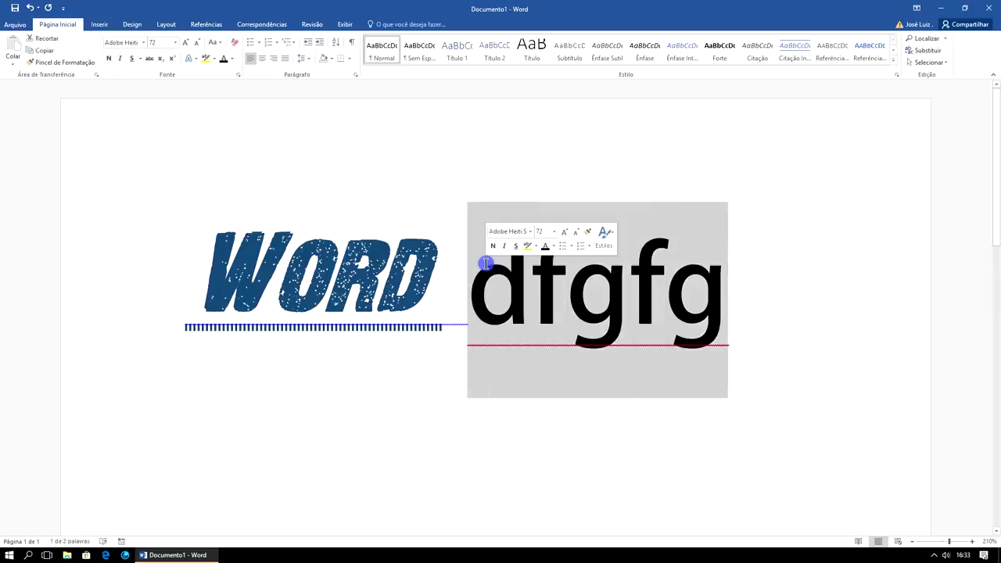
{"action": "key", "text": "Delete"}
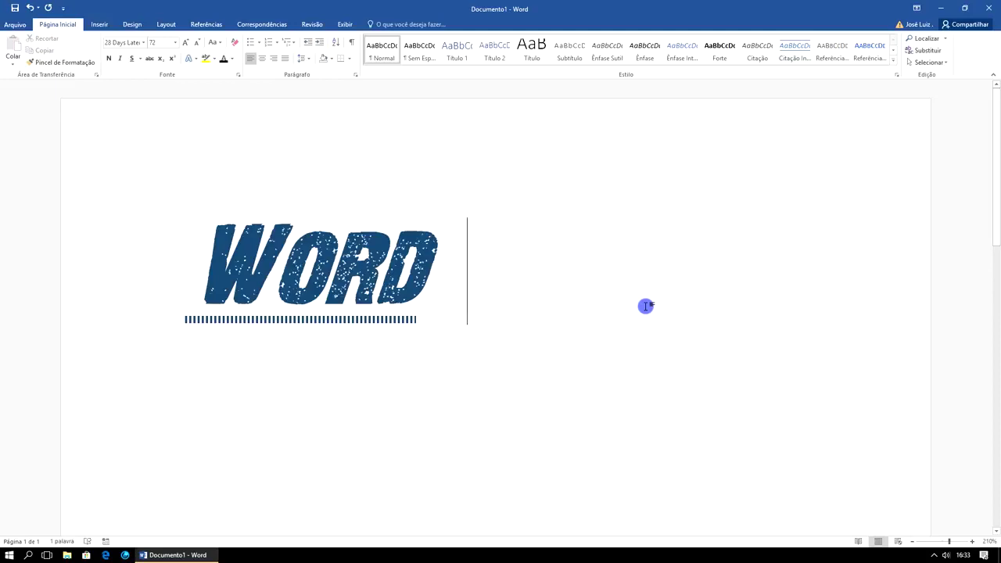
{"action": "type", "text": "efe"}
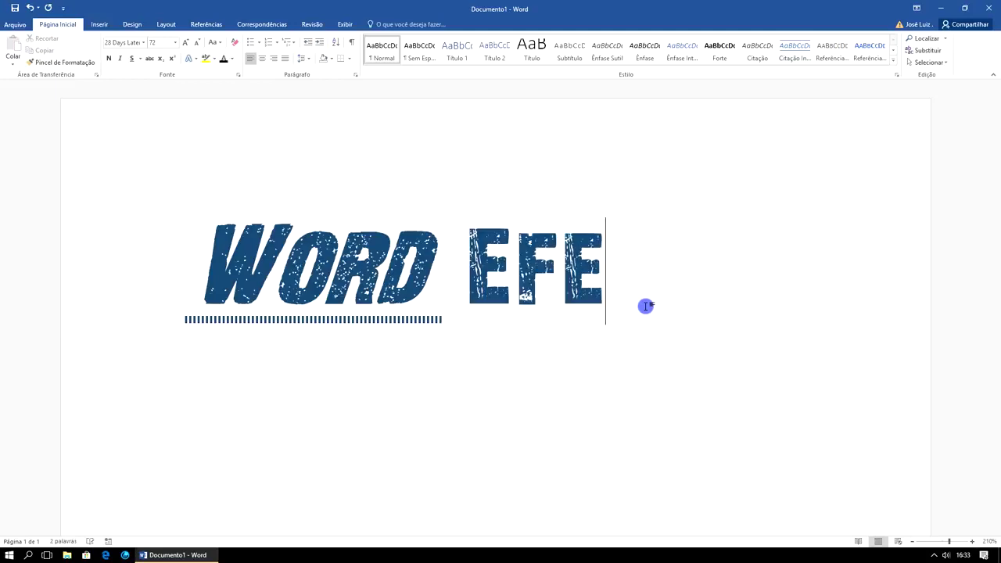
{"action": "type", "text": "ito"}
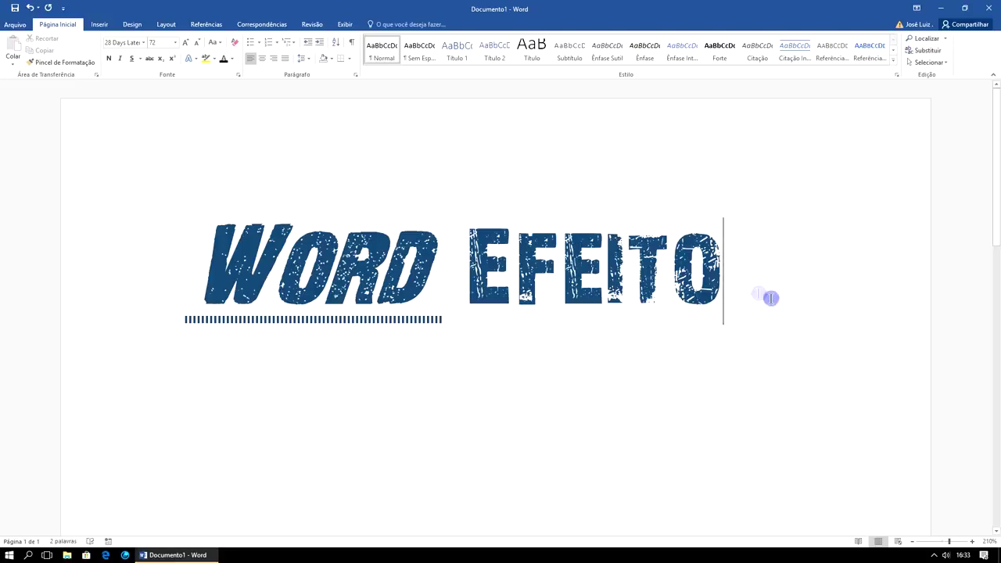
- Make Efeito black (Automático) in Adobe Fan Heiti Std B with strikethrough
{"action": "left_click_drag", "start_coordinate": [734, 267], "coordinate": [486, 248]}
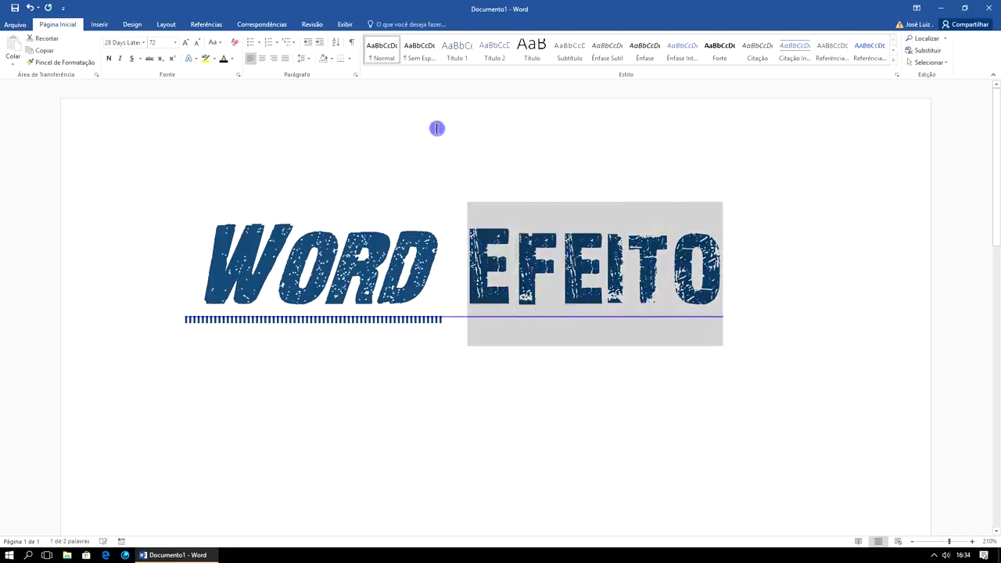
{"action": "left_click", "coordinate": [224, 60]}
{"action": "left_click", "coordinate": [143, 43]}
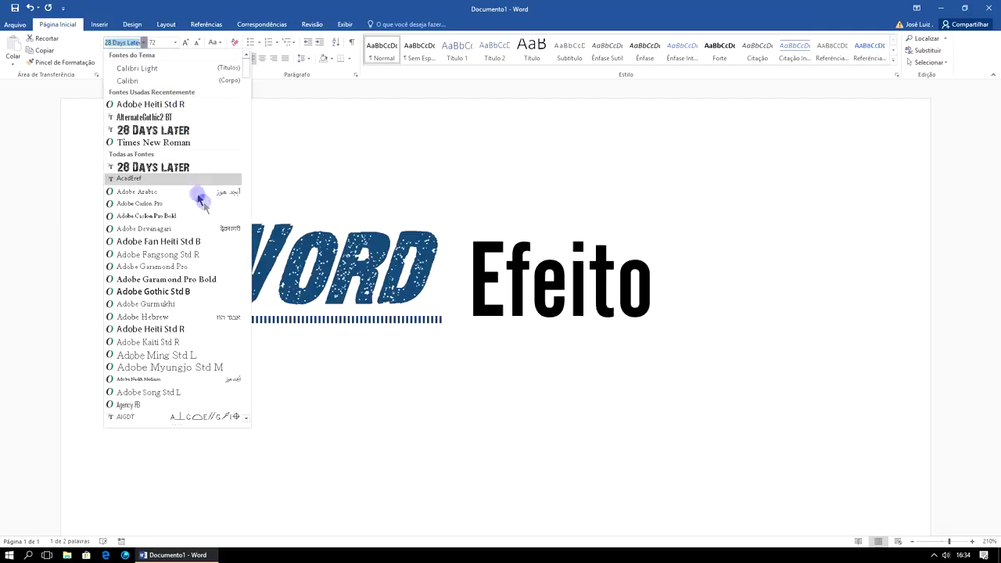
{"action": "left_click", "coordinate": [197, 241]}
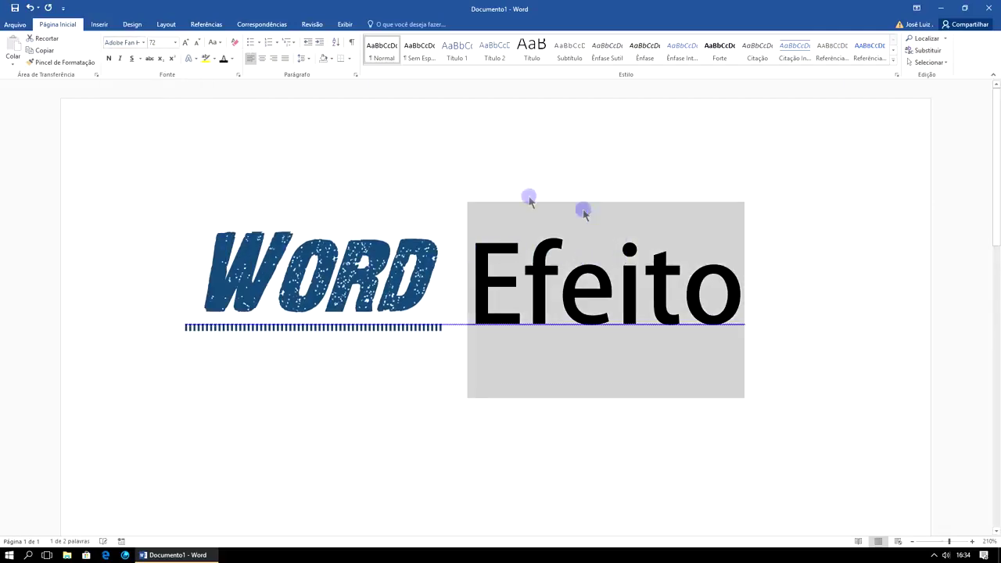
{"action": "left_click", "coordinate": [148, 60]}
- Clear the selection, then select the whole 'WORD Efeito' line
{"action": "left_click", "coordinate": [773, 215]}
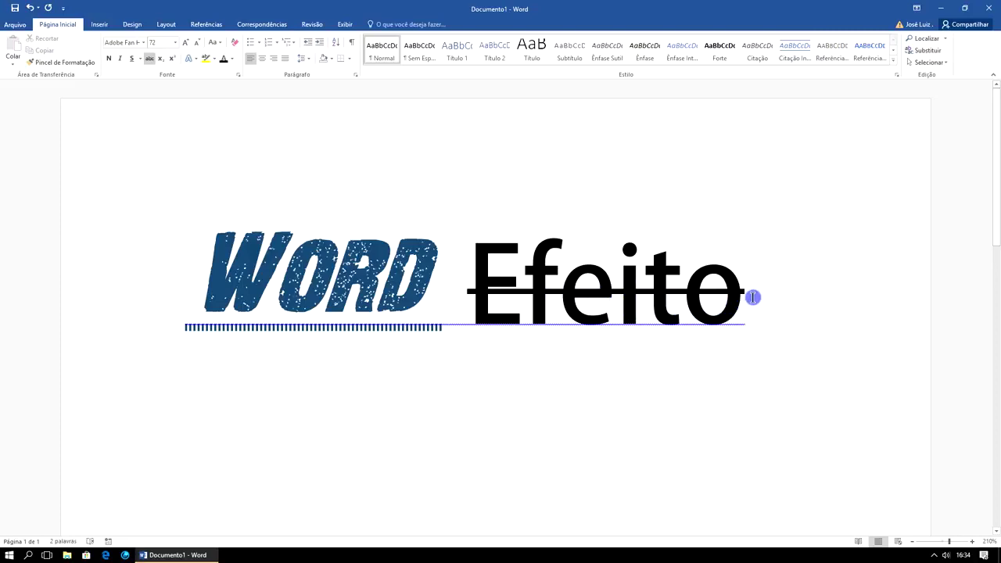
{"action": "left_click_drag", "start_coordinate": [752, 298], "coordinate": [223, 256]}
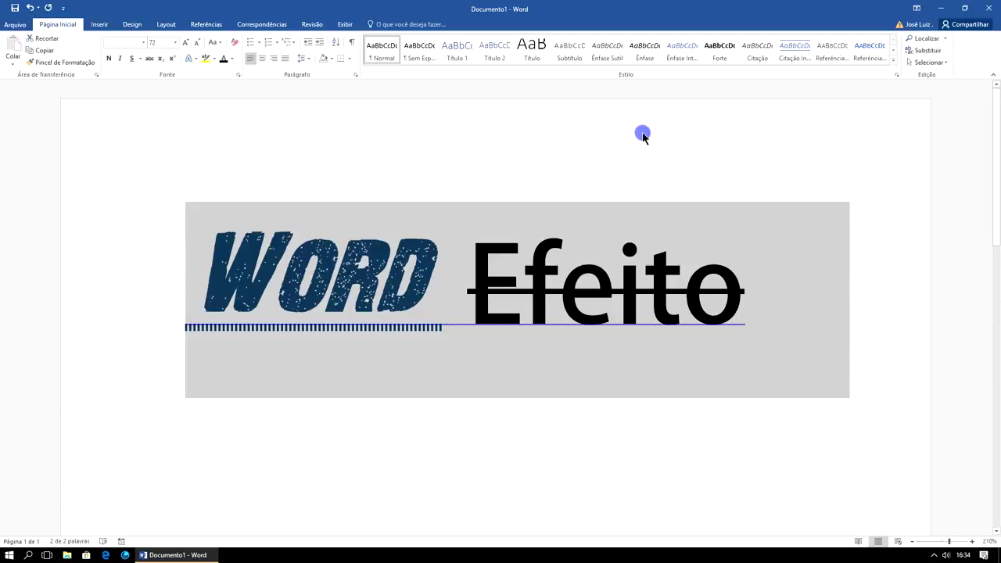
{"action": "left_click", "coordinate": [539, 167]}
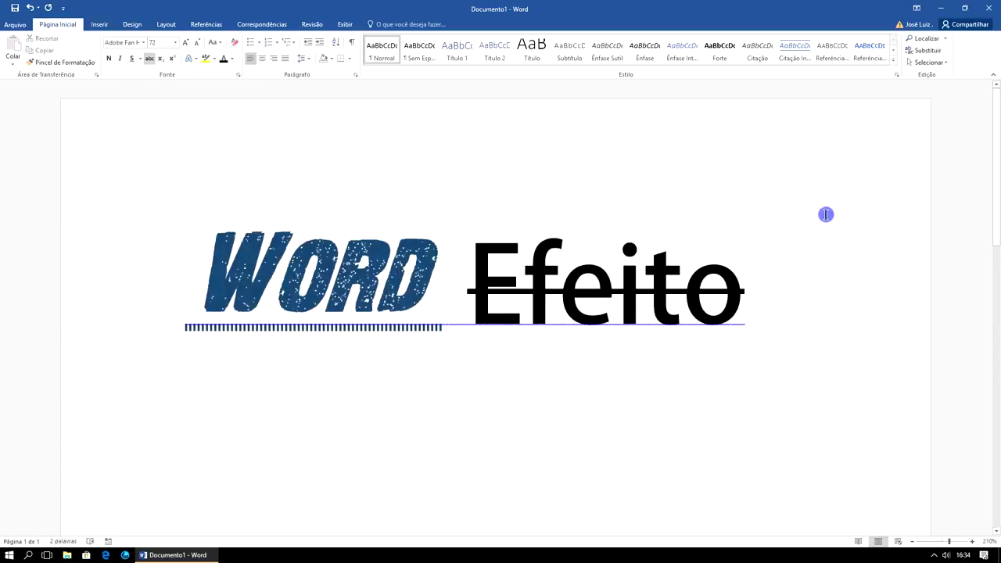